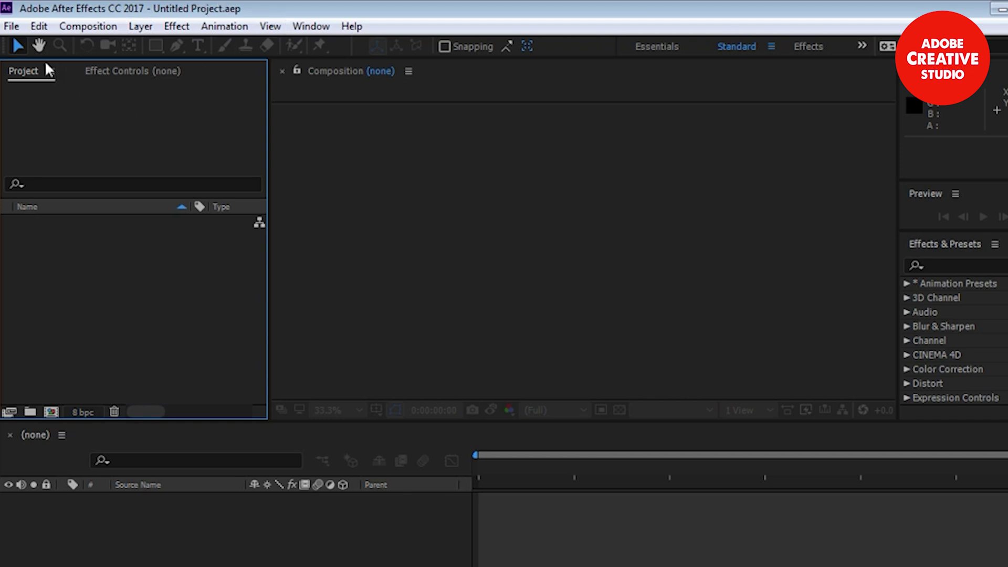
Open New project test.aep from Desktop > Course files via File > Open Project
{"action": "left_click", "coordinate": [13, 29]}
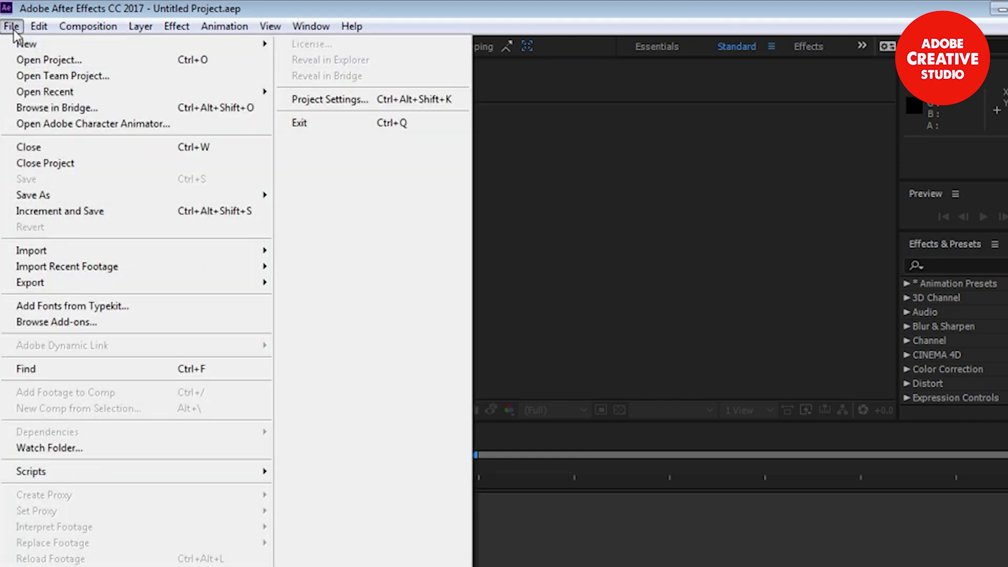
{"action": "left_click", "coordinate": [25, 59]}
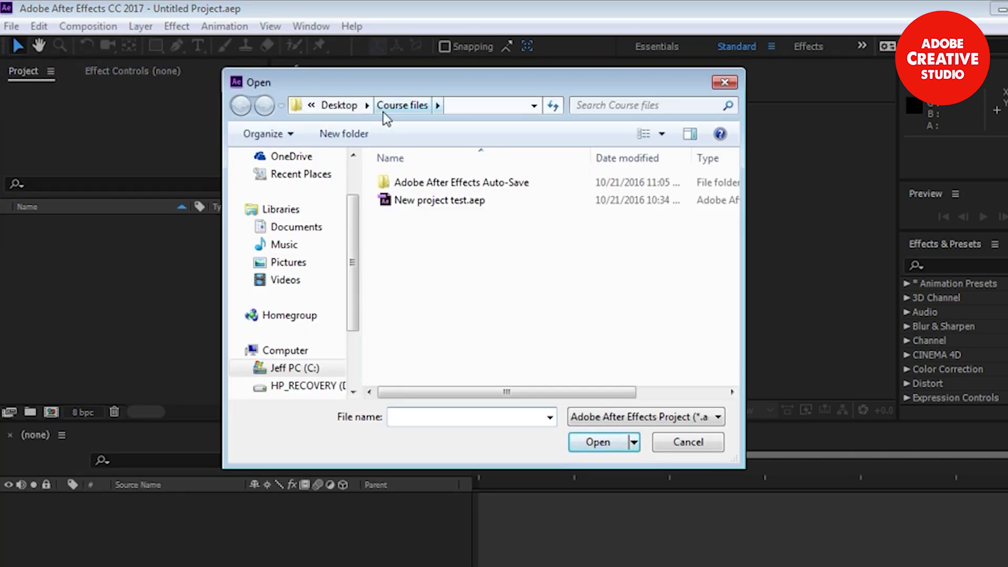
{"action": "left_click", "coordinate": [343, 106]}
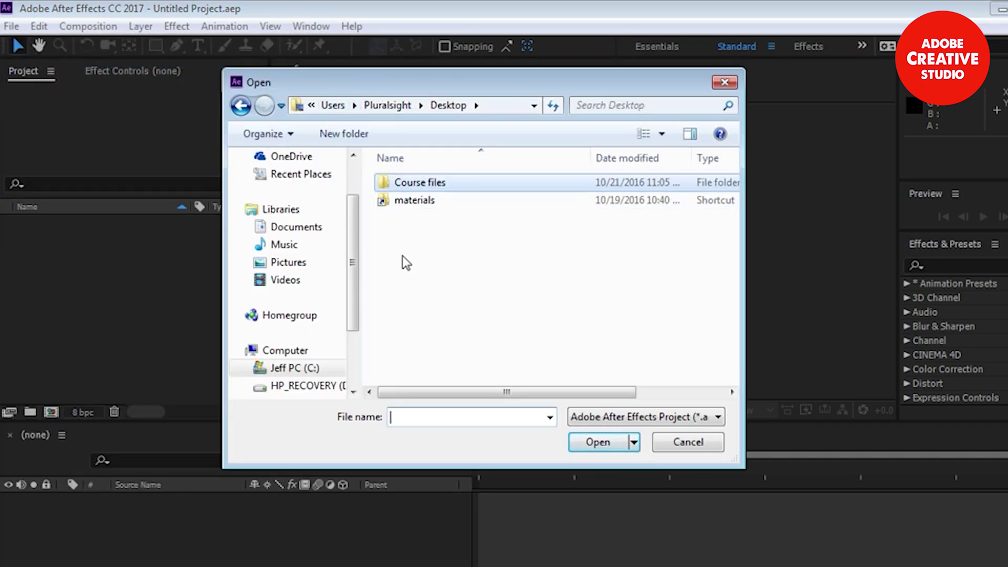
{"action": "double_click", "coordinate": [384, 182]}
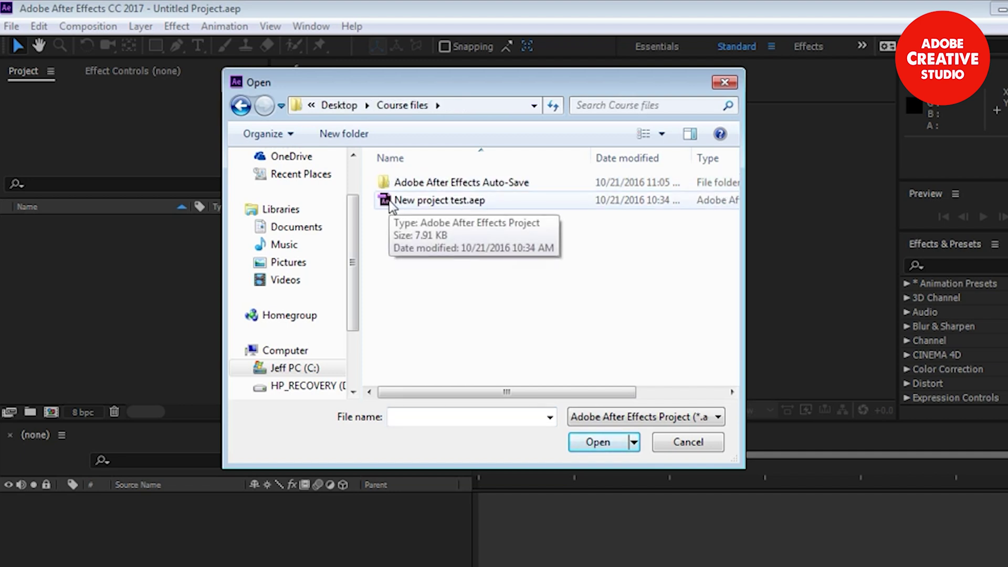
{"action": "double_click", "coordinate": [389, 200]}
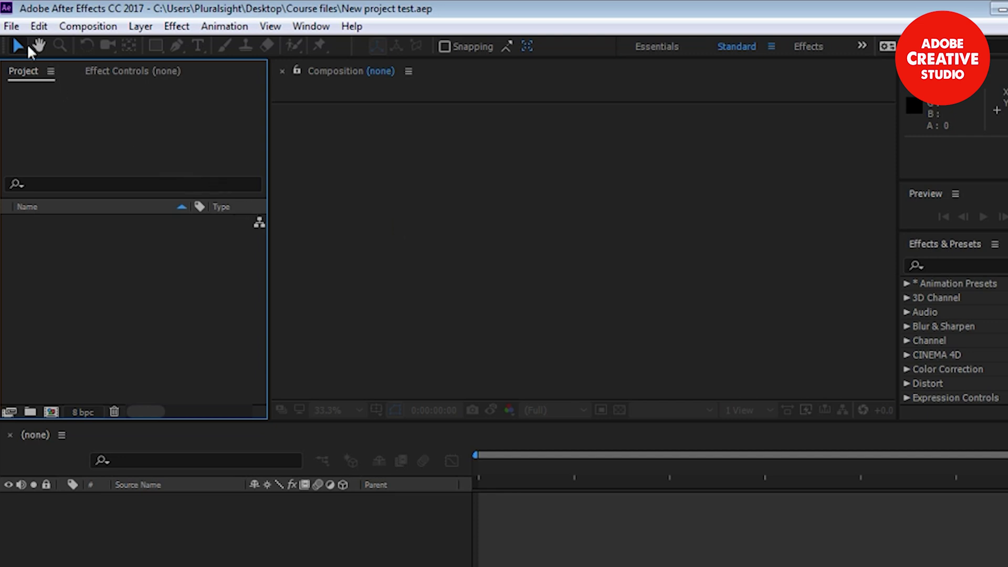
{"action": "left_click", "coordinate": [11, 26]}
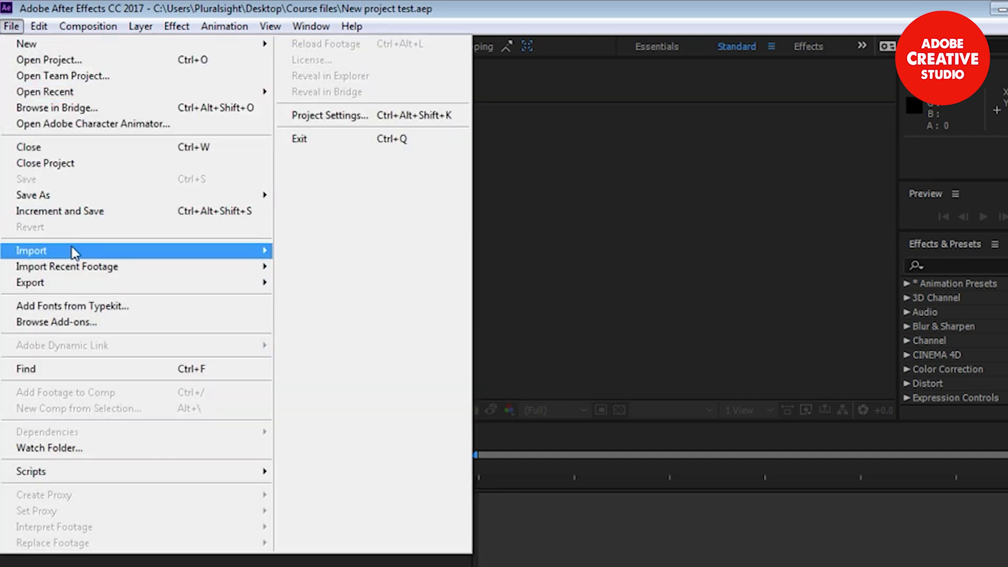
{"action": "mouse_move", "coordinate": [74, 252]}
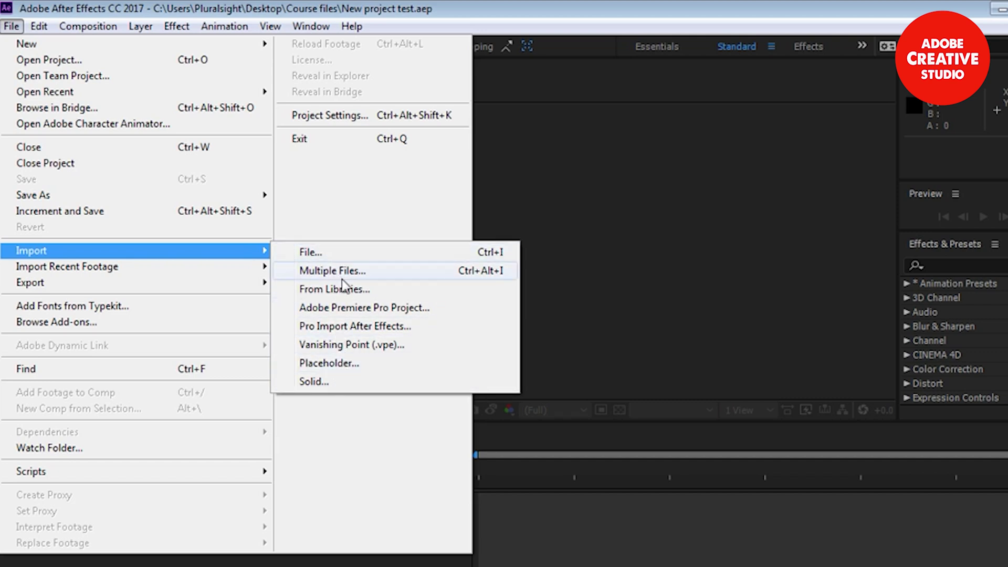
{"action": "left_click", "coordinate": [322, 257]}
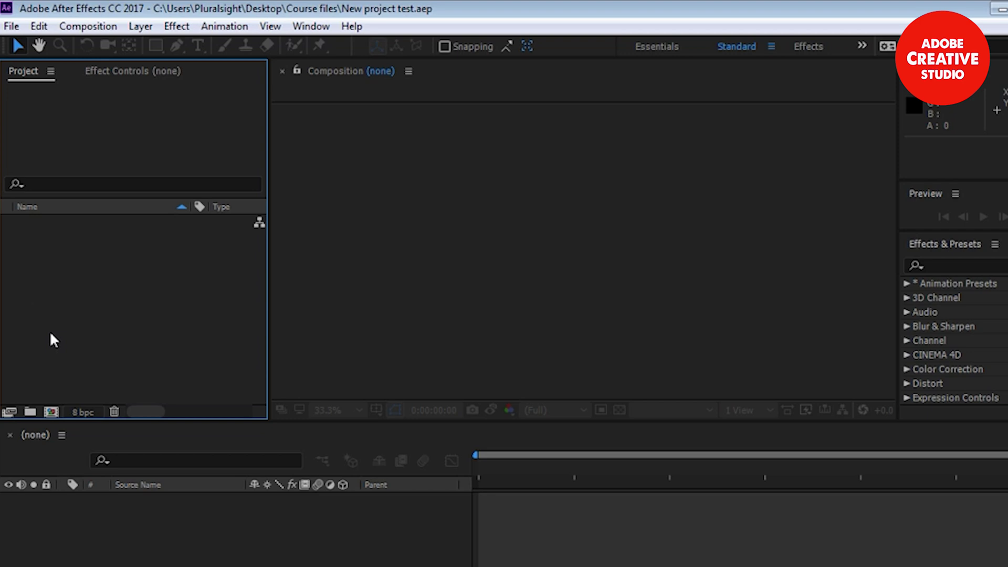
{"action": "double_click", "coordinate": [51, 336]}
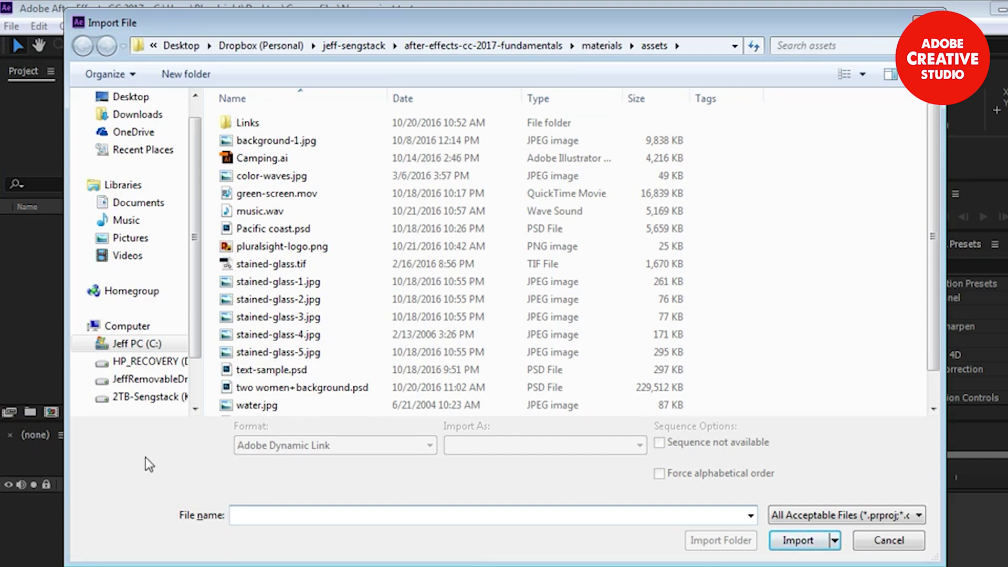
{"action": "left_click", "coordinate": [885, 539]}
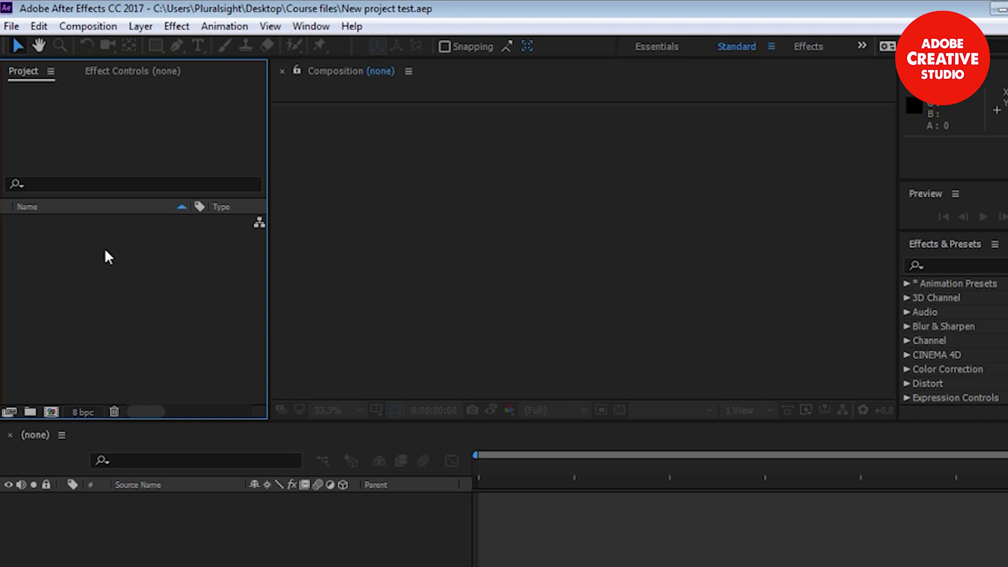
Reopen the Import File dialog and browse to Desktop > materials > assets
{"action": "double_click", "coordinate": [100, 277]}
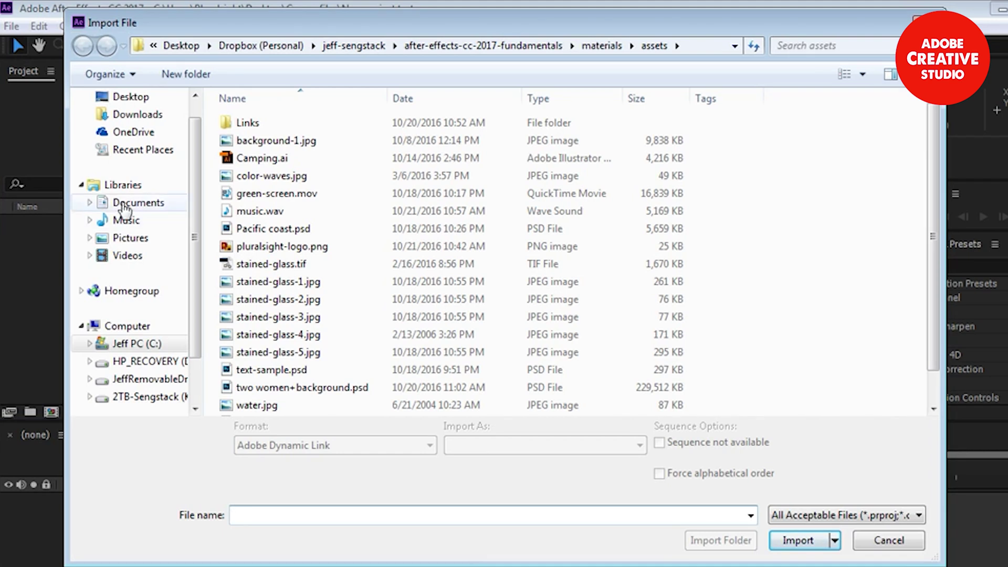
{"action": "left_click", "coordinate": [137, 99]}
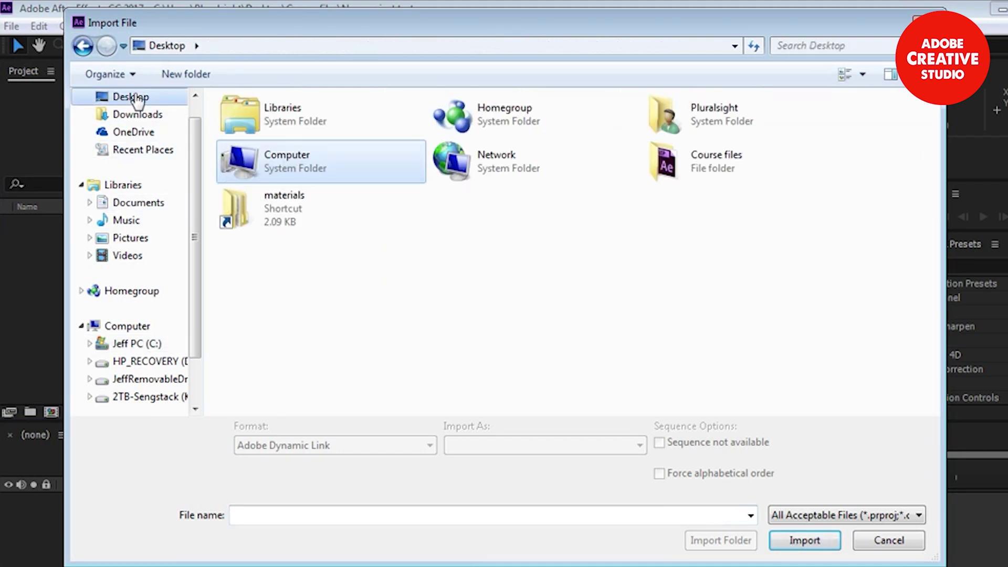
{"action": "double_click", "coordinate": [248, 208]}
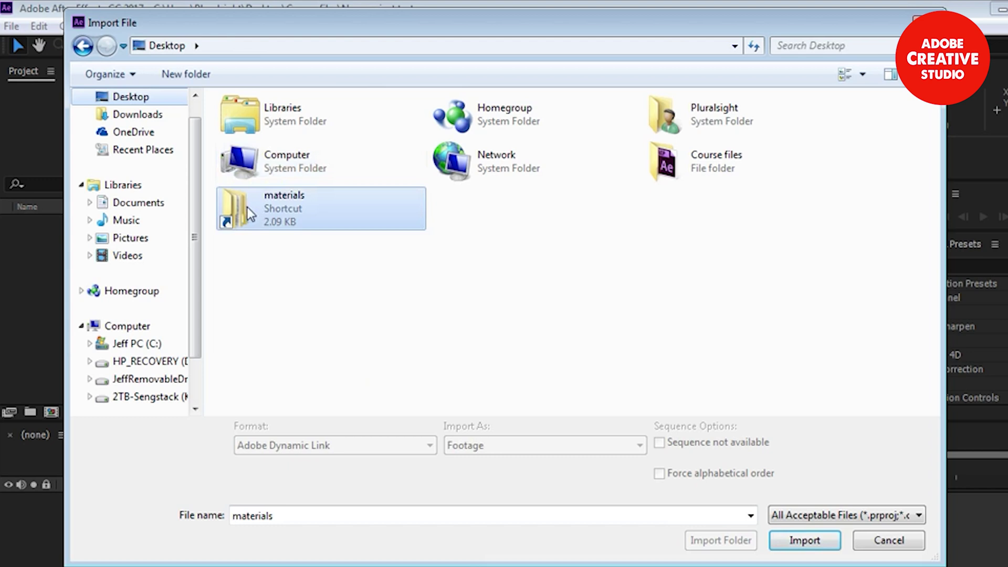
{"action": "double_click", "coordinate": [239, 141]}
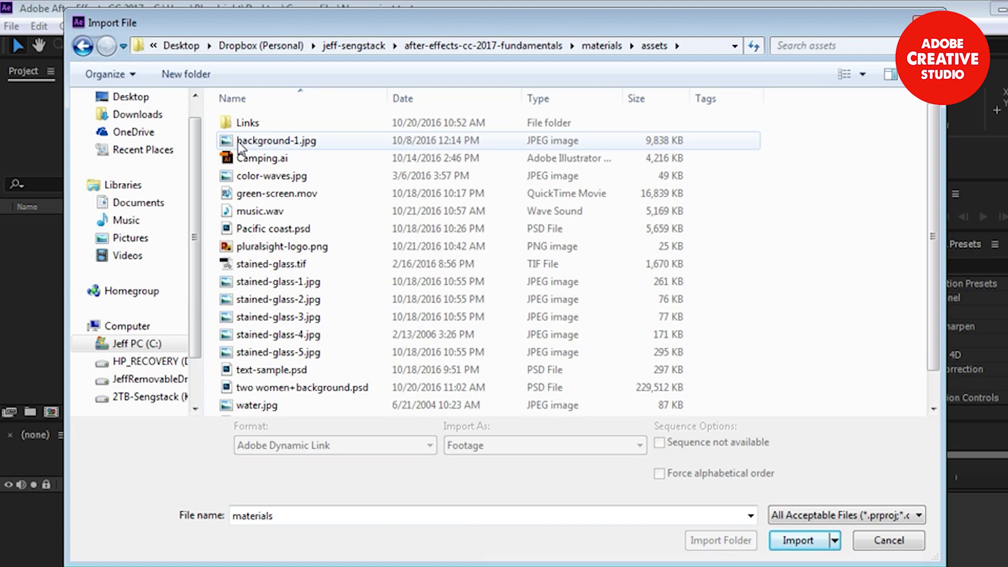
Switch the browser to large thumbnails and import the green-screen.mov clip
{"action": "left_click", "coordinate": [862, 74]}
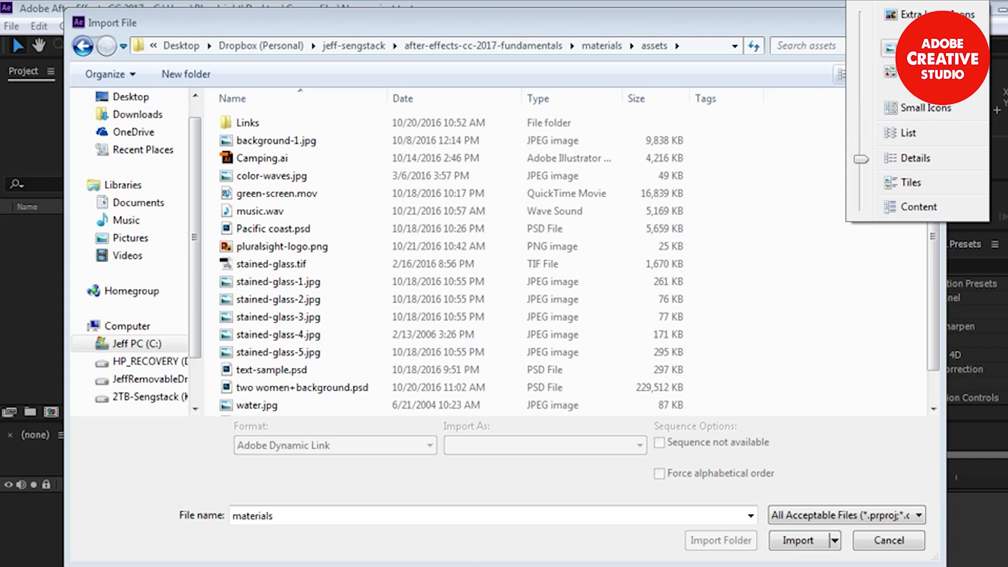
{"action": "left_click", "coordinate": [903, 47]}
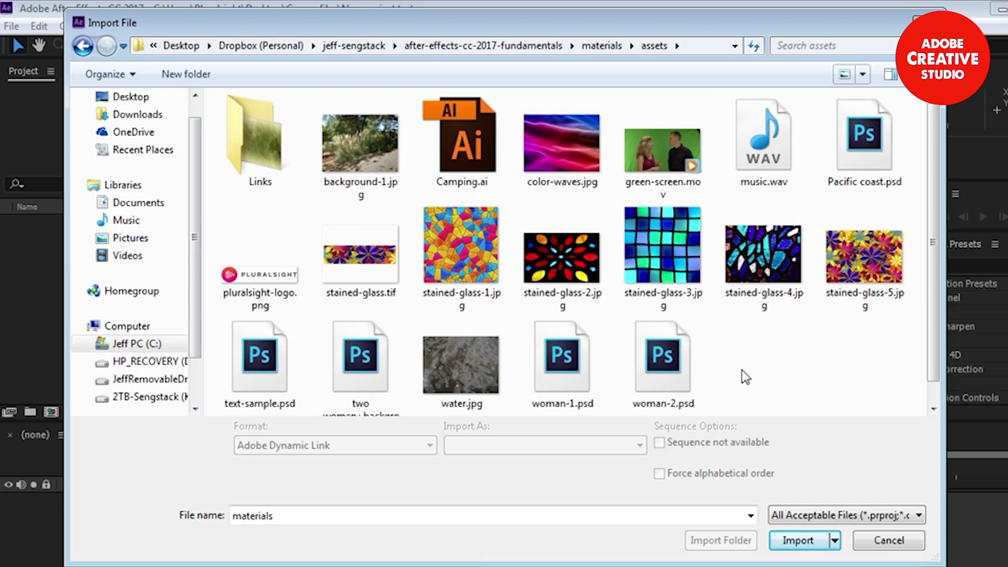
{"action": "left_click", "coordinate": [667, 146]}
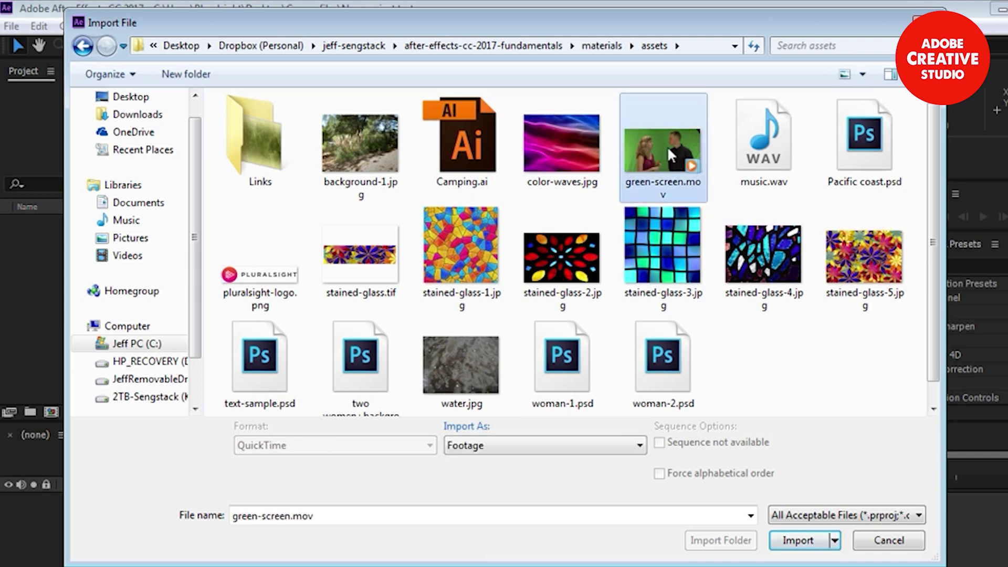
{"action": "left_click", "coordinate": [783, 540]}
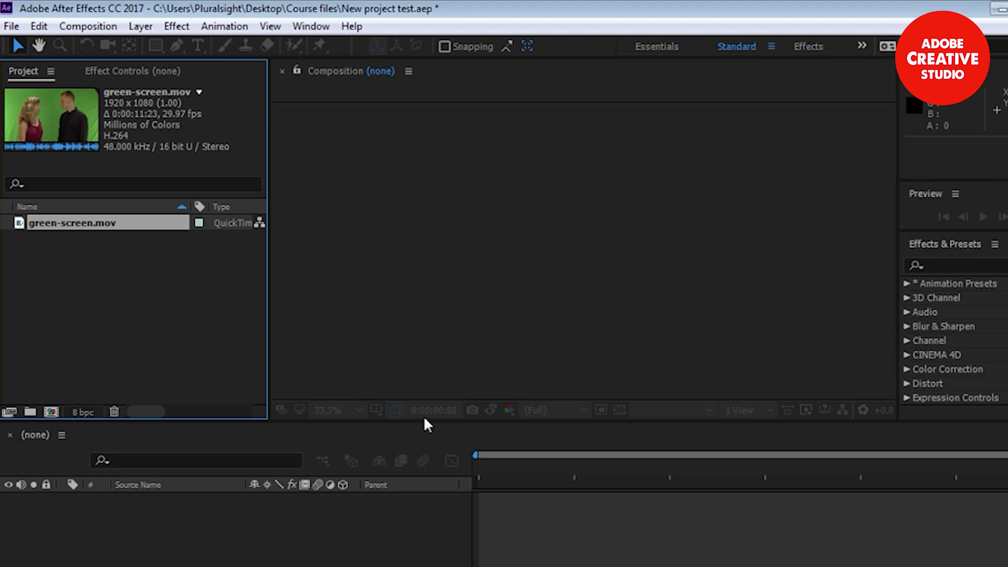
Import stained-glass-1.jpg through stained-glass-5.jpg, then preview stained-glass-1.jpg's details
{"action": "double_click", "coordinate": [146, 276]}
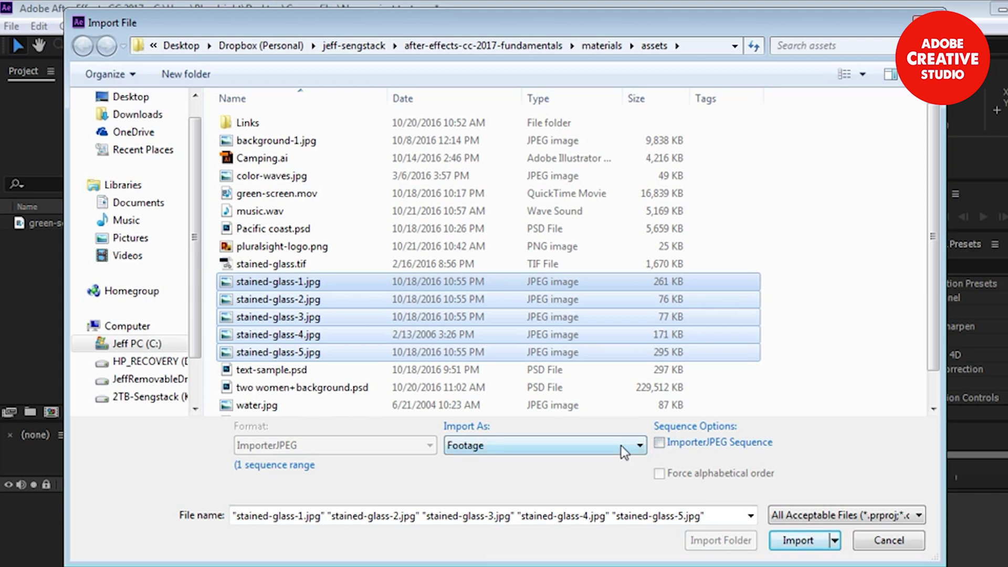
{"action": "left_click", "coordinate": [796, 539]}
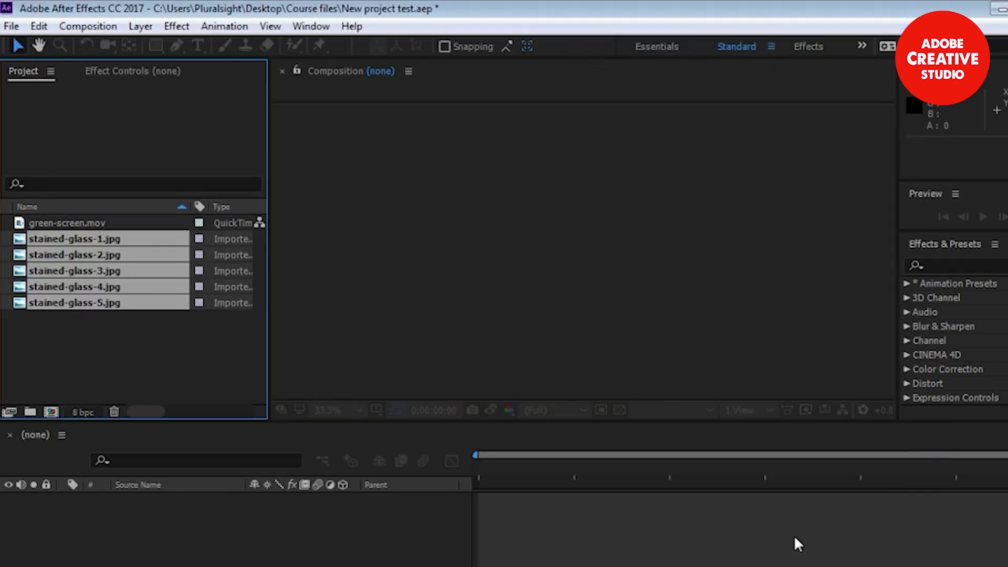
{"action": "left_click", "coordinate": [137, 321]}
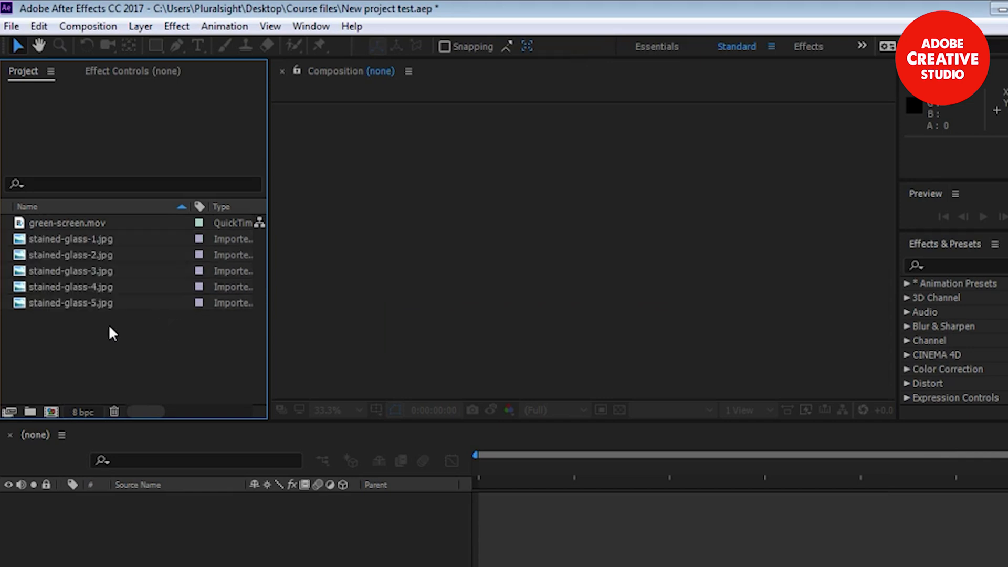
{"action": "left_click", "coordinate": [68, 240]}
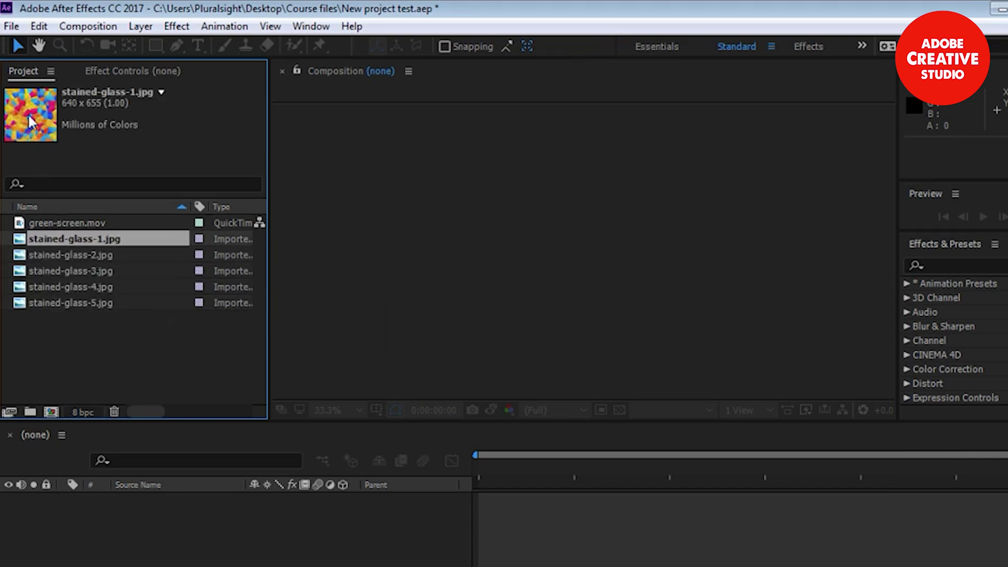
Import music.wav together with water.jpg in a single import
{"action": "double_click", "coordinate": [94, 349]}
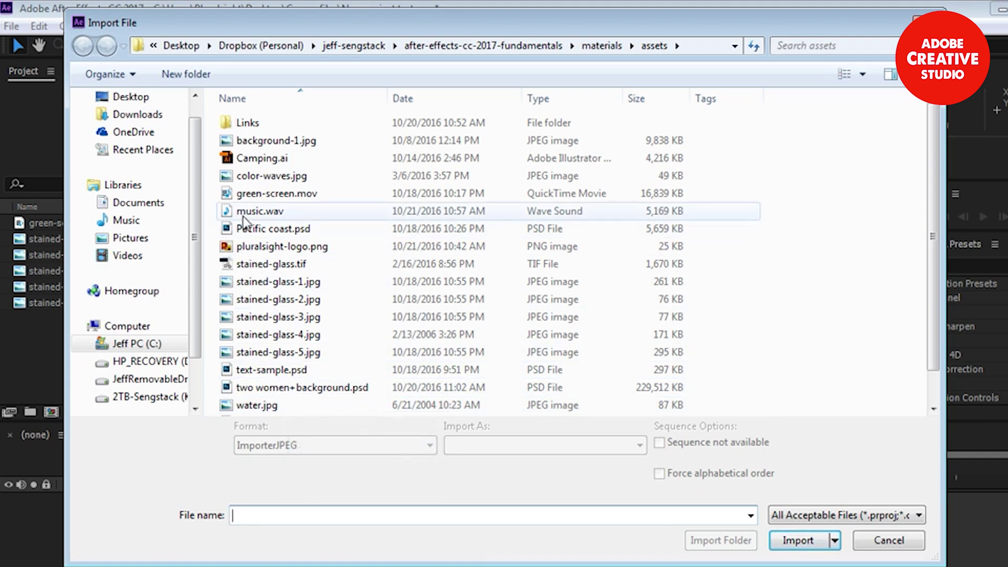
{"action": "left_click", "coordinate": [260, 212]}
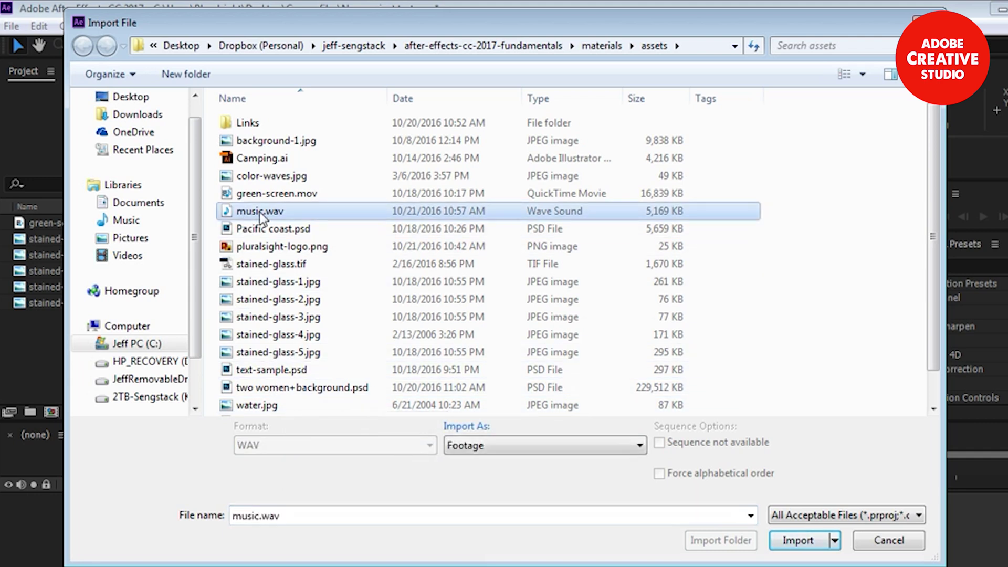
{"action": "left_click", "coordinate": [269, 406], "text": "ctrl"}
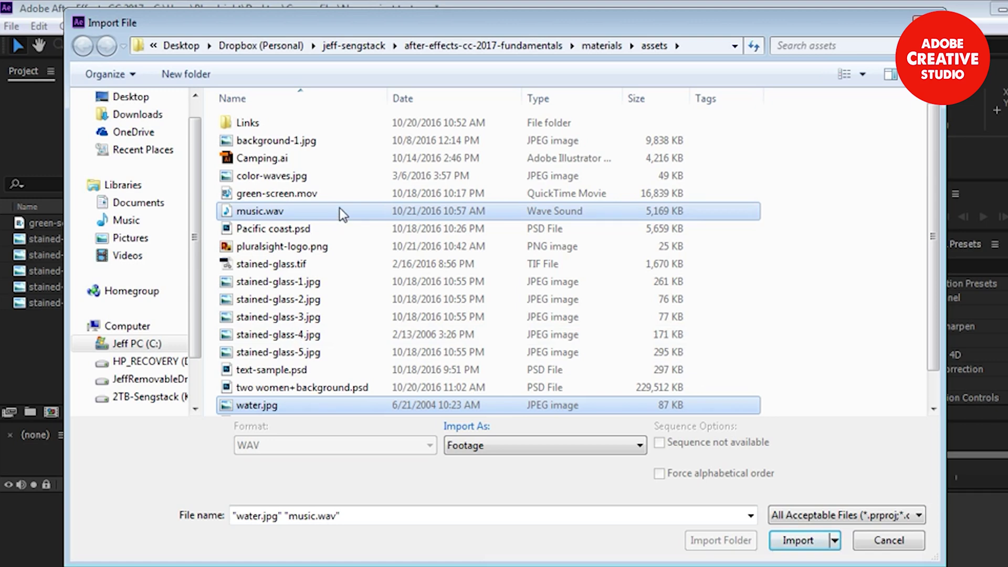
{"action": "left_click", "coordinate": [798, 541]}
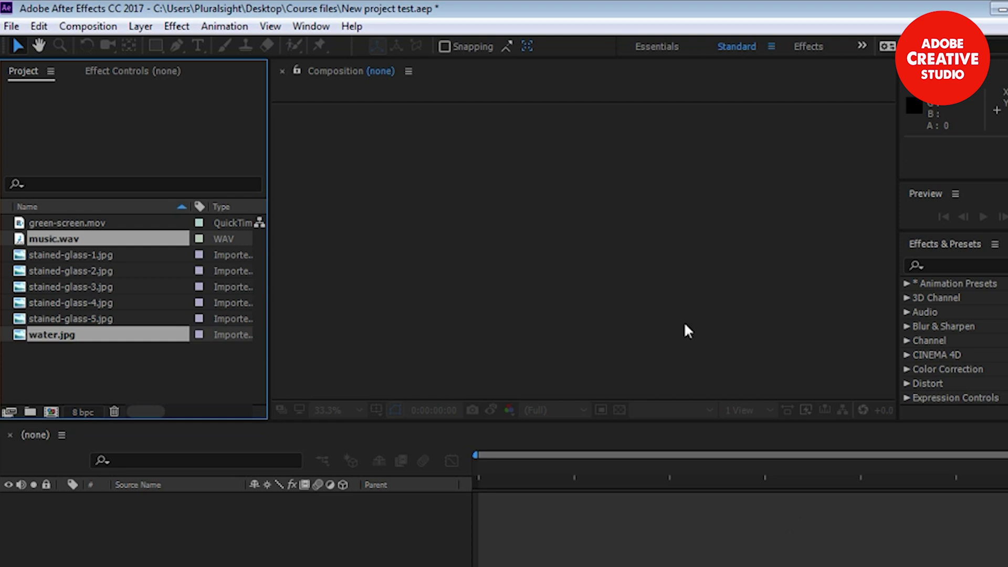
Import stained-glass.tif, using Guess to interpret its alpha as Premultiplied
{"action": "double_click", "coordinate": [120, 376]}
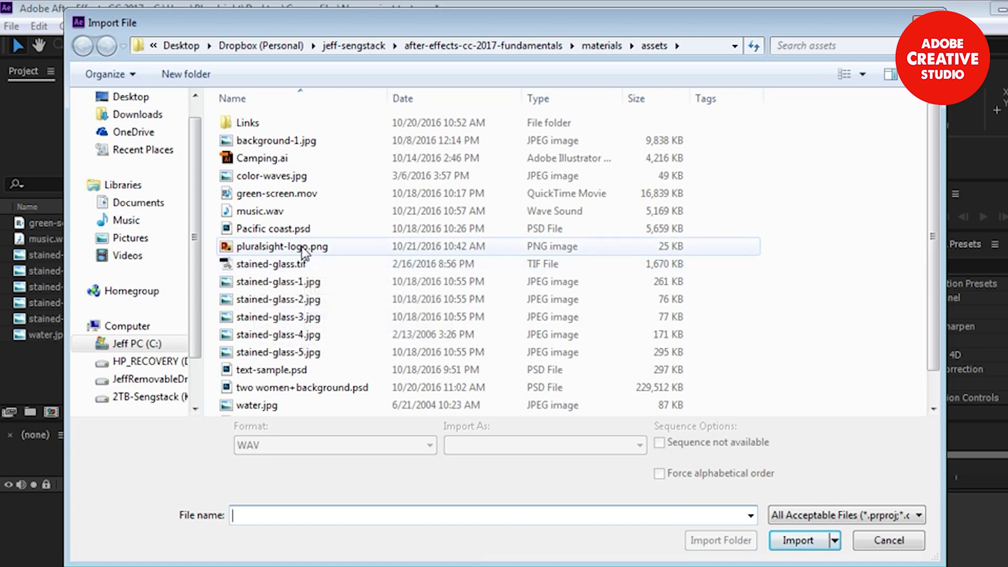
{"action": "double_click", "coordinate": [253, 266]}
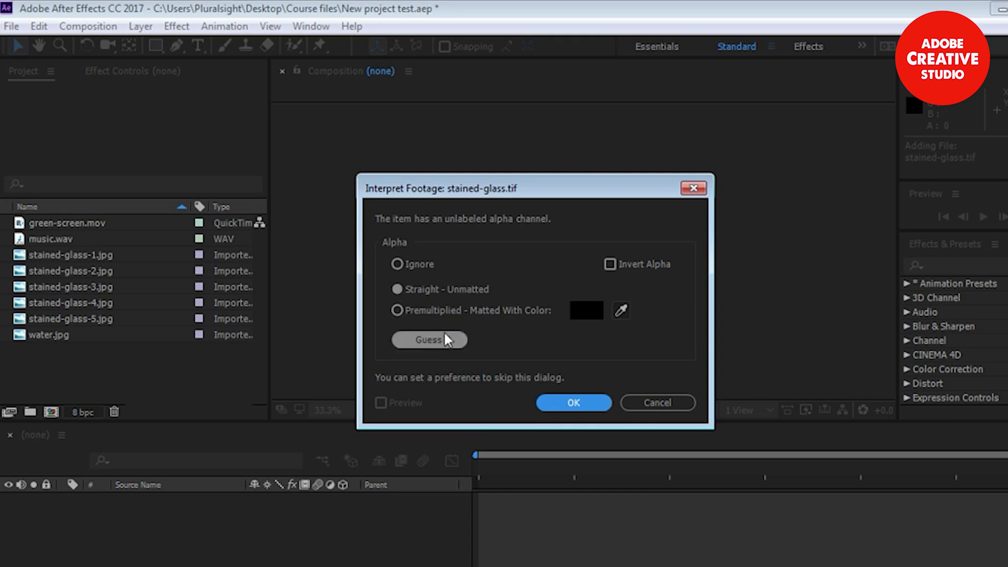
{"action": "left_click", "coordinate": [428, 341]}
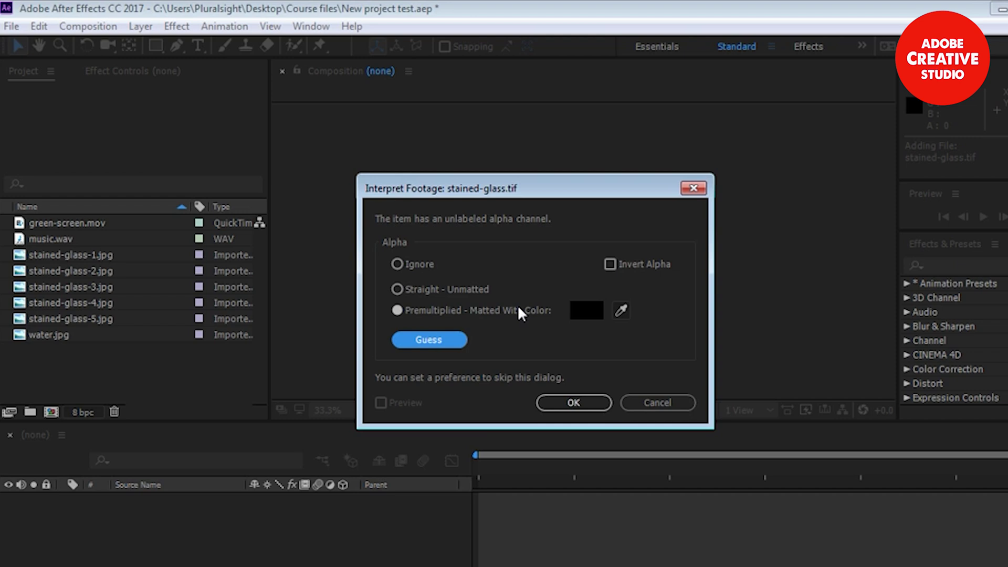
{"action": "left_click", "coordinate": [573, 405]}
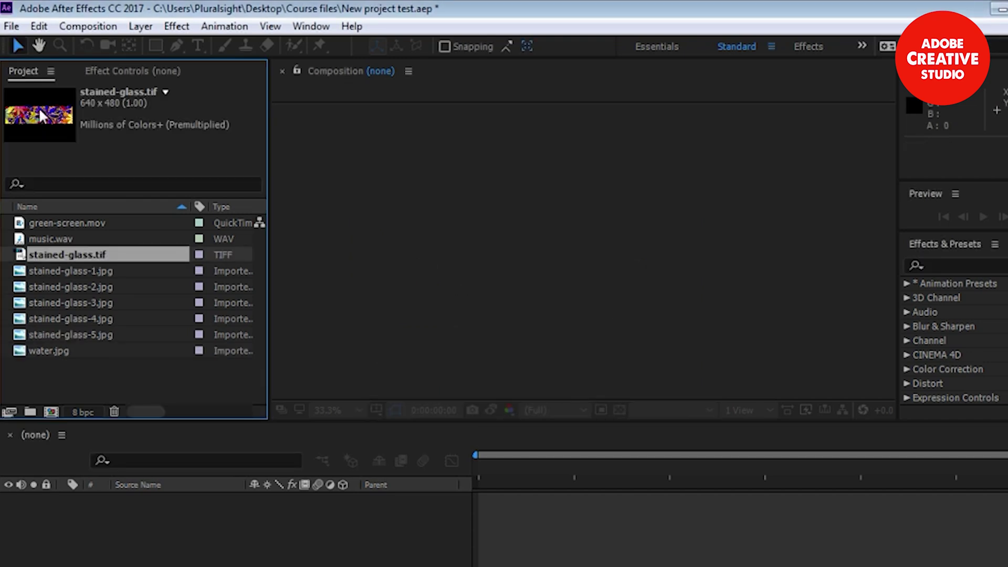
Open stained-glass.tif in the Footage viewer to see its checkerboard transparency
{"action": "double_click", "coordinate": [24, 255]}
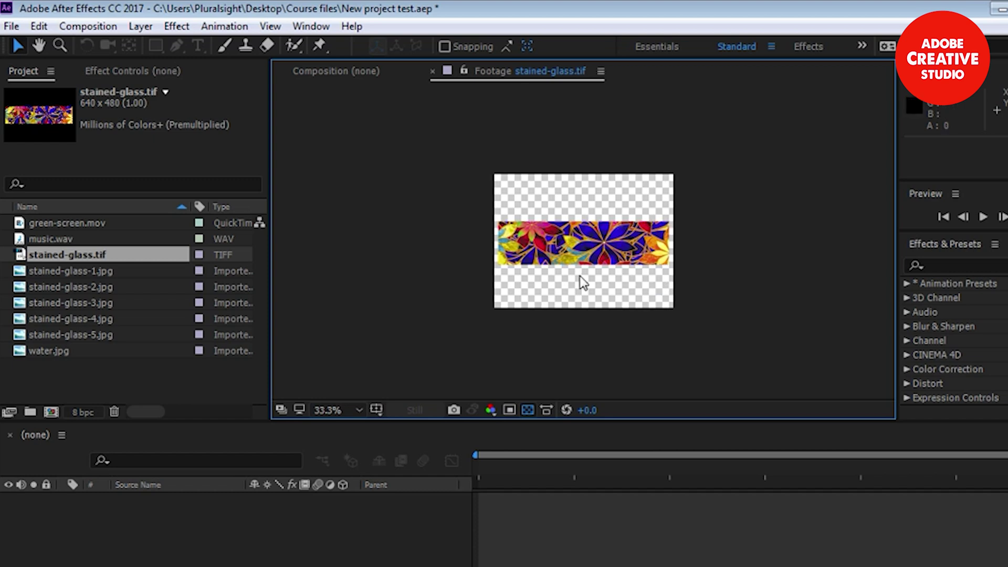
{"action": "left_click", "coordinate": [103, 381]}
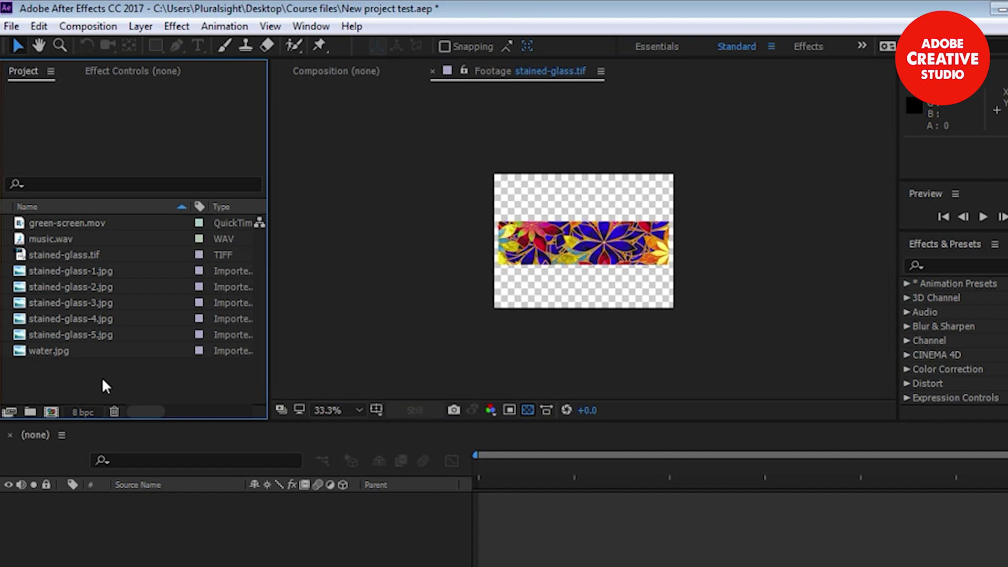